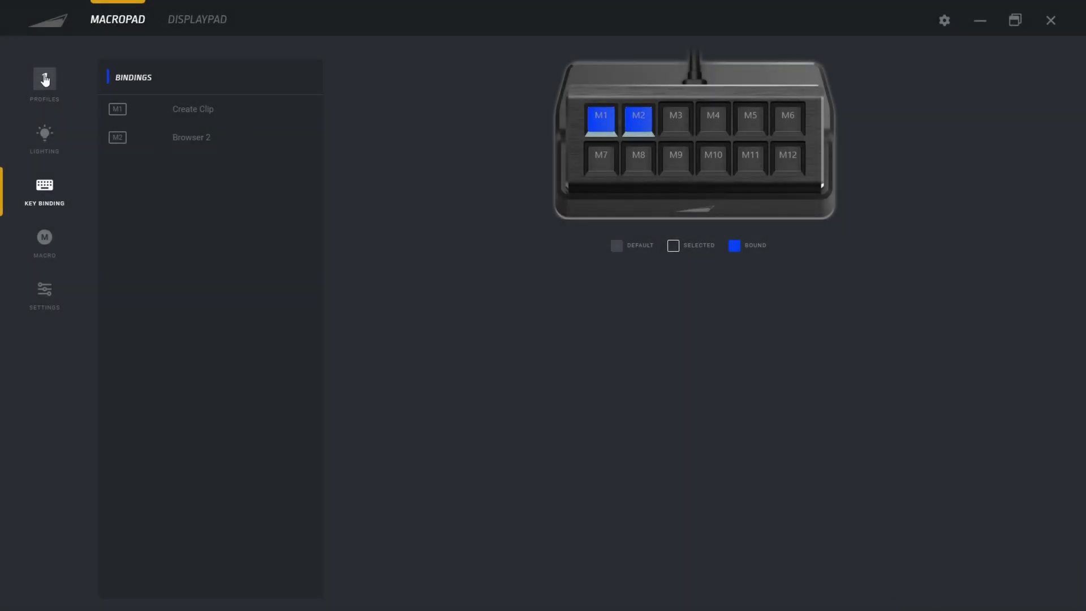
- Look at the MacroPad's profiles, try the Tornado lighting effect, and switch back to Color Wave
left_click(64, 109)
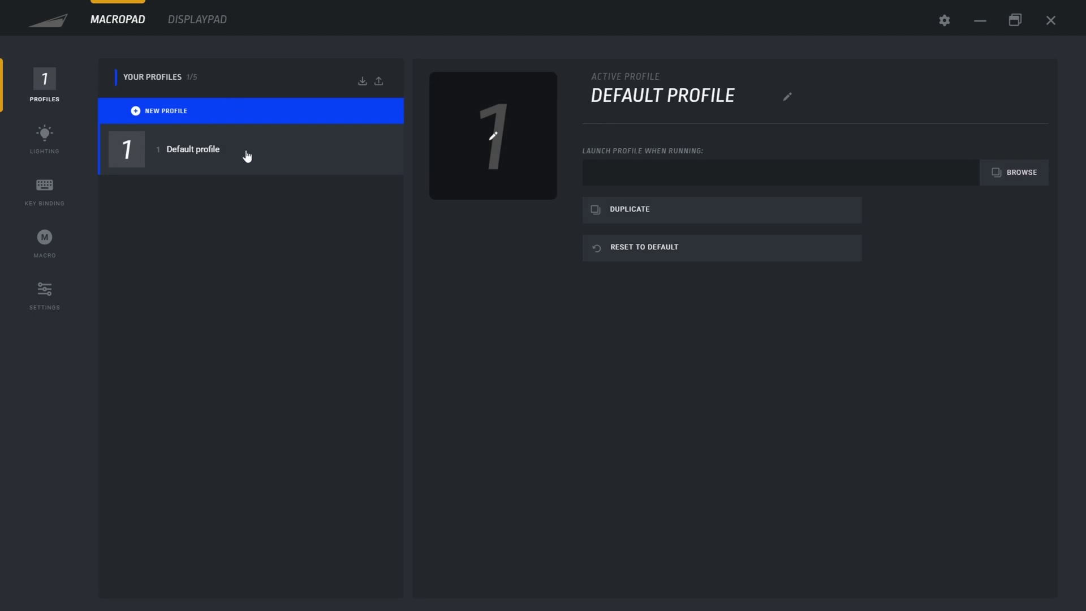
left_click(68, 147)
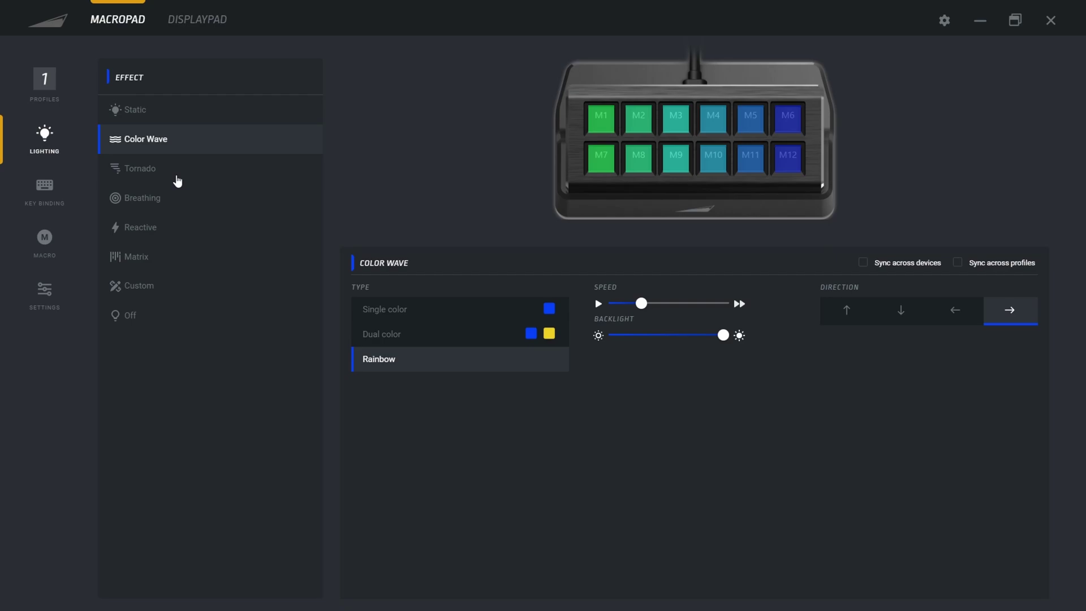
left_click(175, 176)
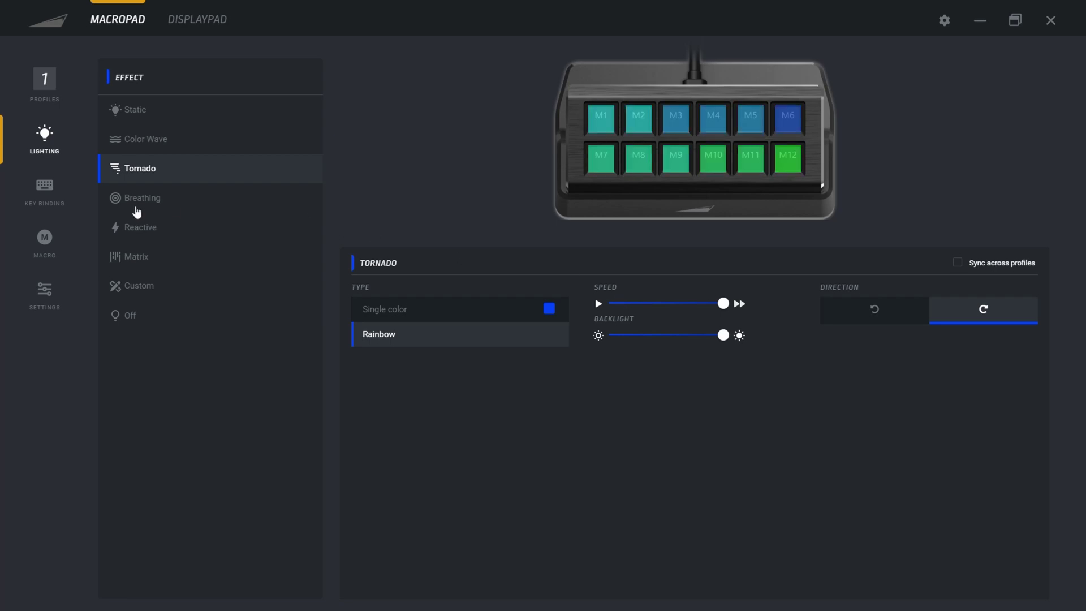
left_click(163, 146)
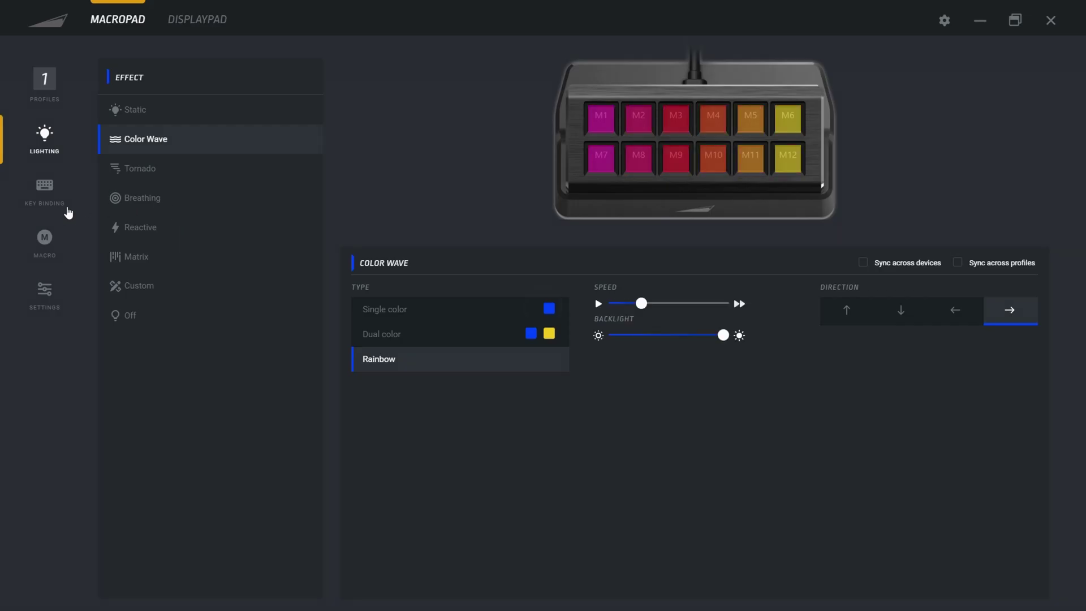
- Try changing the M1 key's function to OS Commands and look through the available commands
left_click(48, 192)
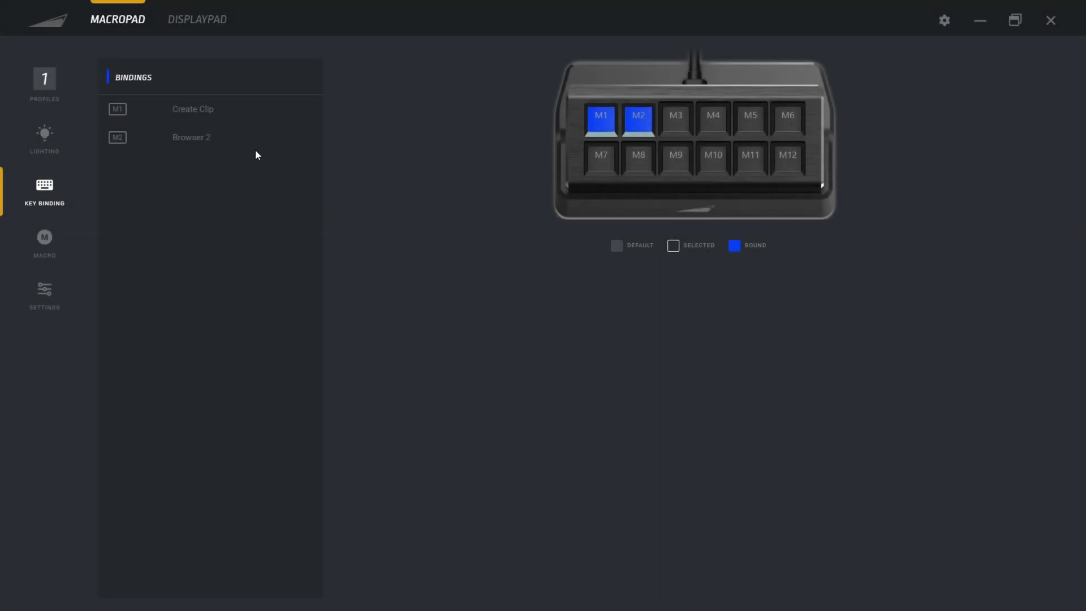
left_click(596, 122)
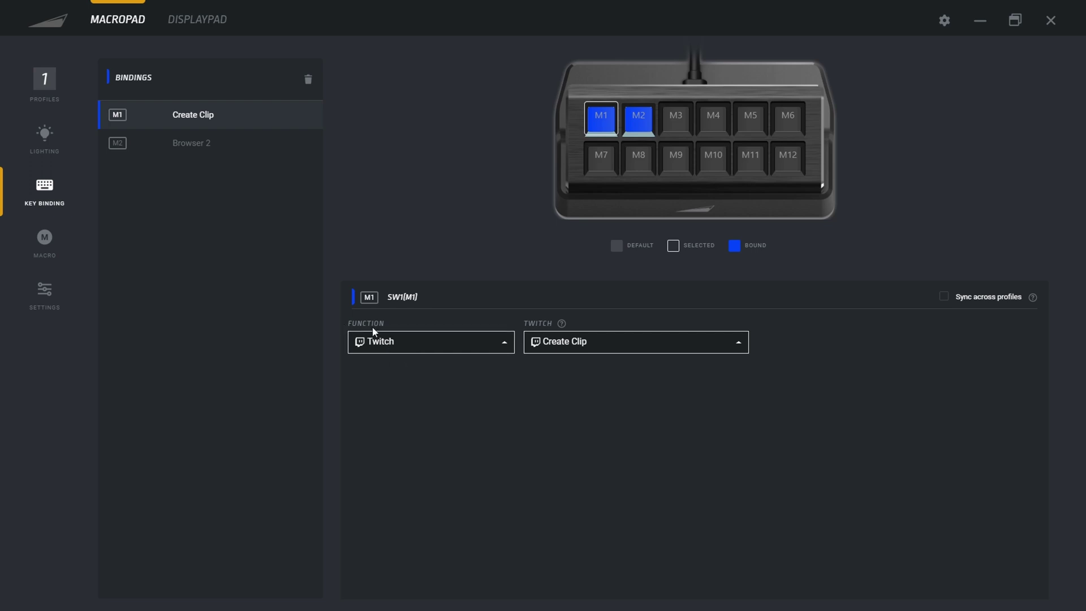
left_click(446, 348)
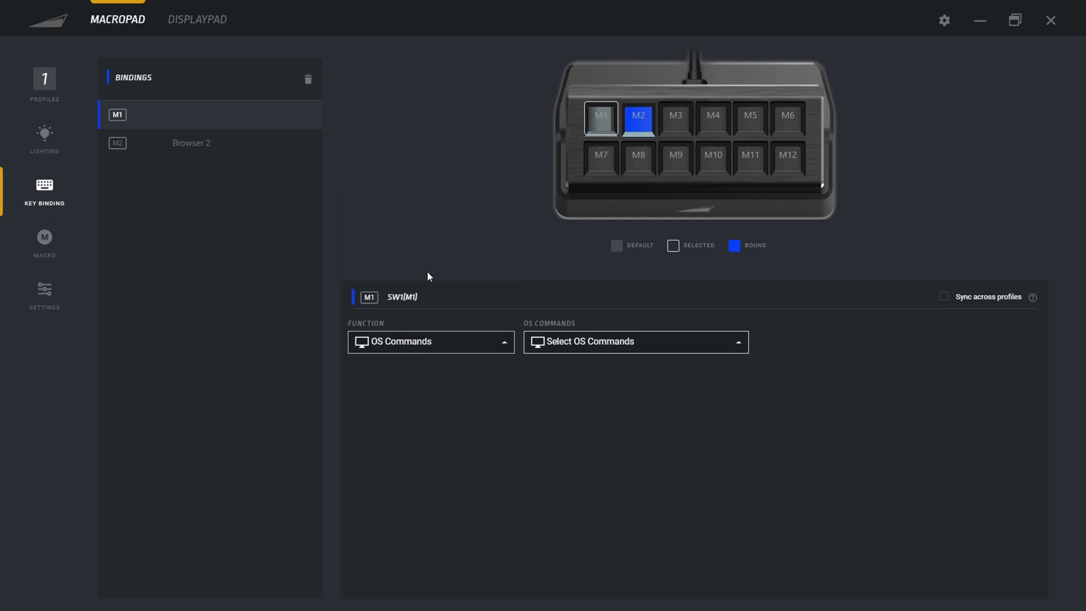
left_click(573, 346)
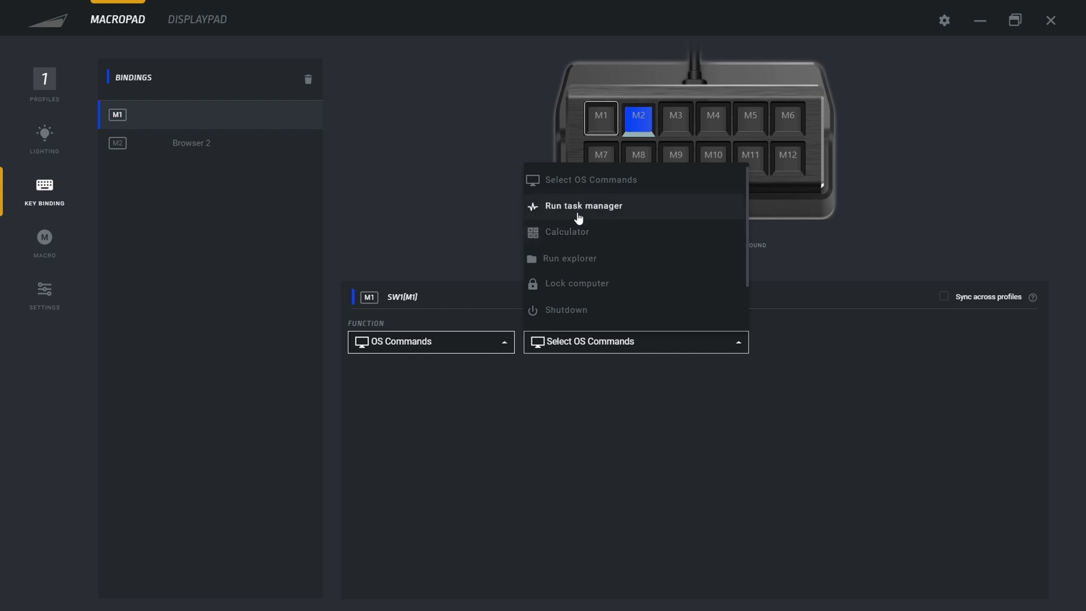
scroll(572, 263, "down", 1)
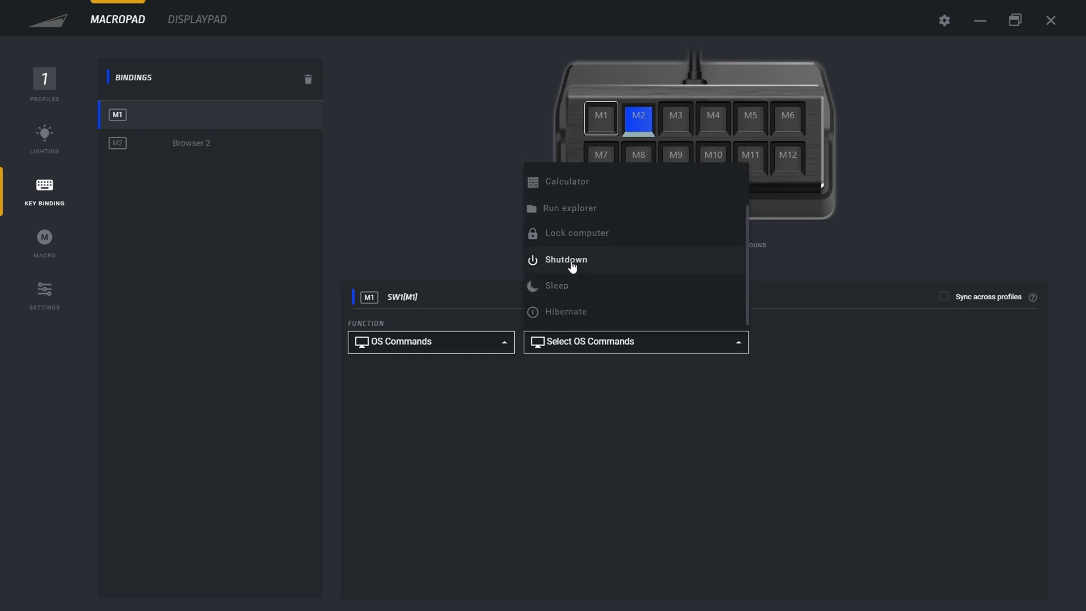
left_click(548, 388)
- Bind the M1 key to the Twitch function Create Clip
left_click(444, 353)
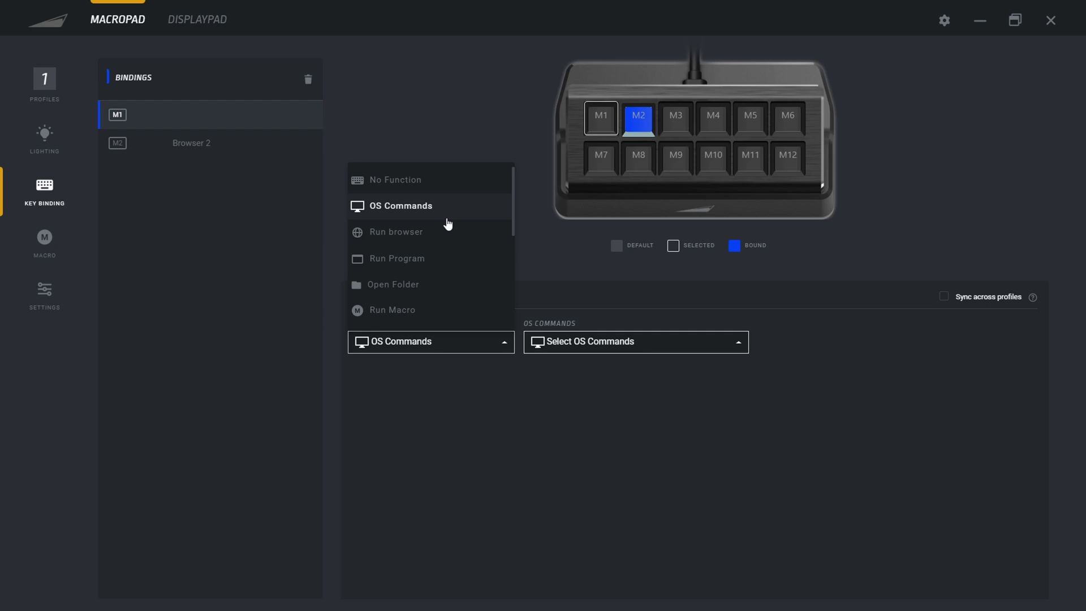
scroll(438, 238, "down", 3)
left_click(393, 263)
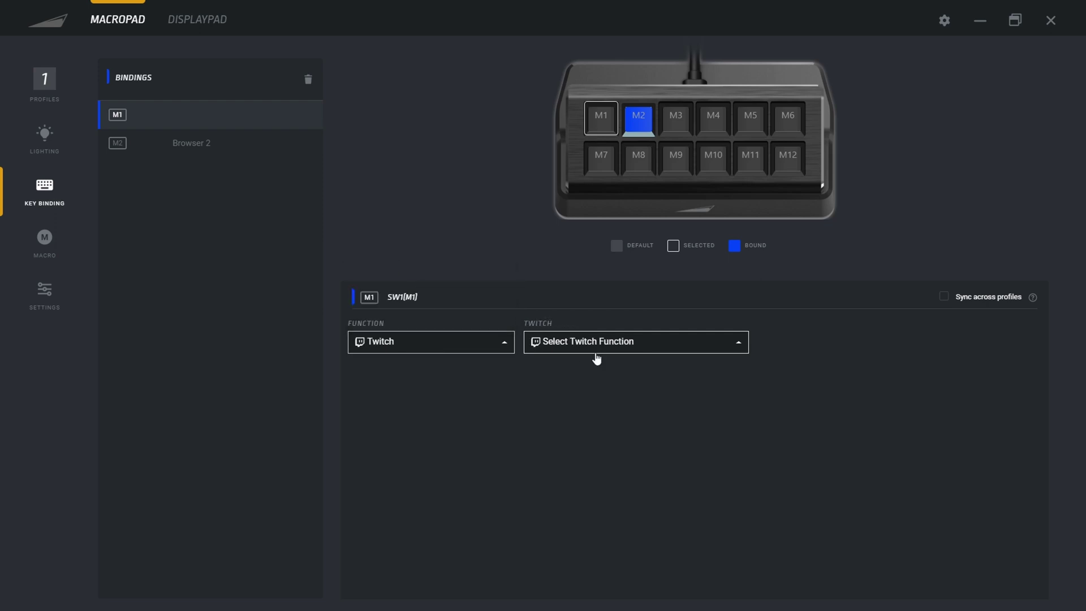
left_click(608, 345)
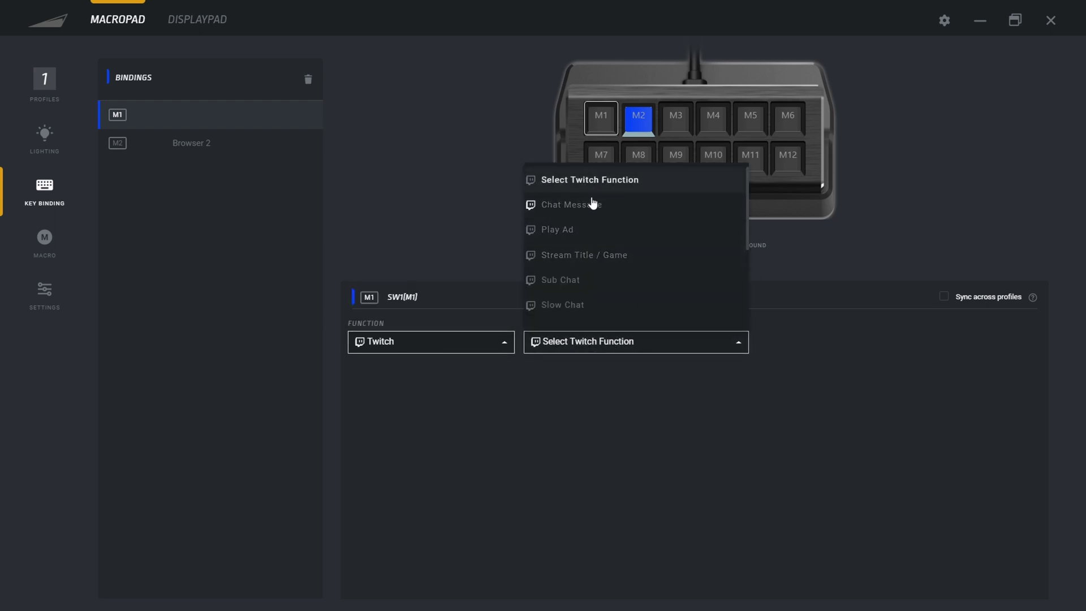
scroll(584, 220, "down", 1)
scroll(586, 240, "down", 2)
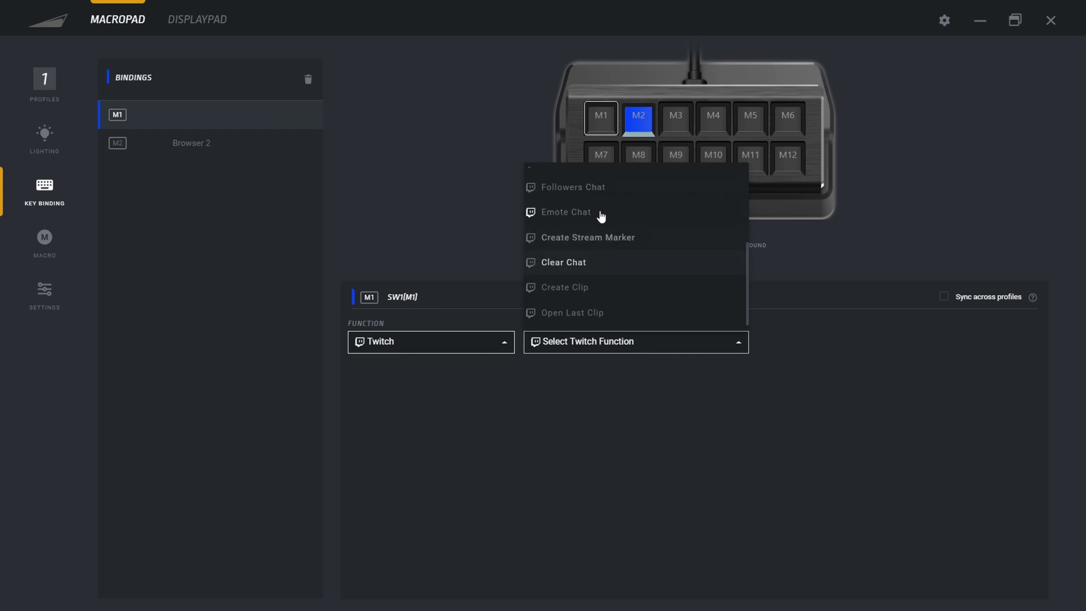
left_click(588, 288)
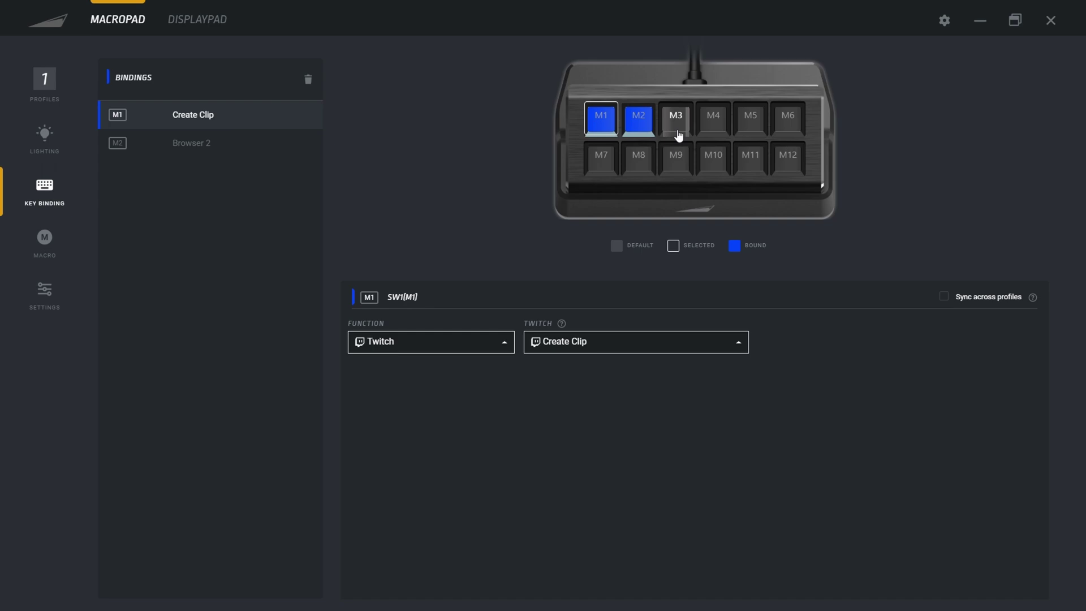
- Check the M2 key's binding and bind the M7 key to the OS command Calculator
left_click(638, 120)
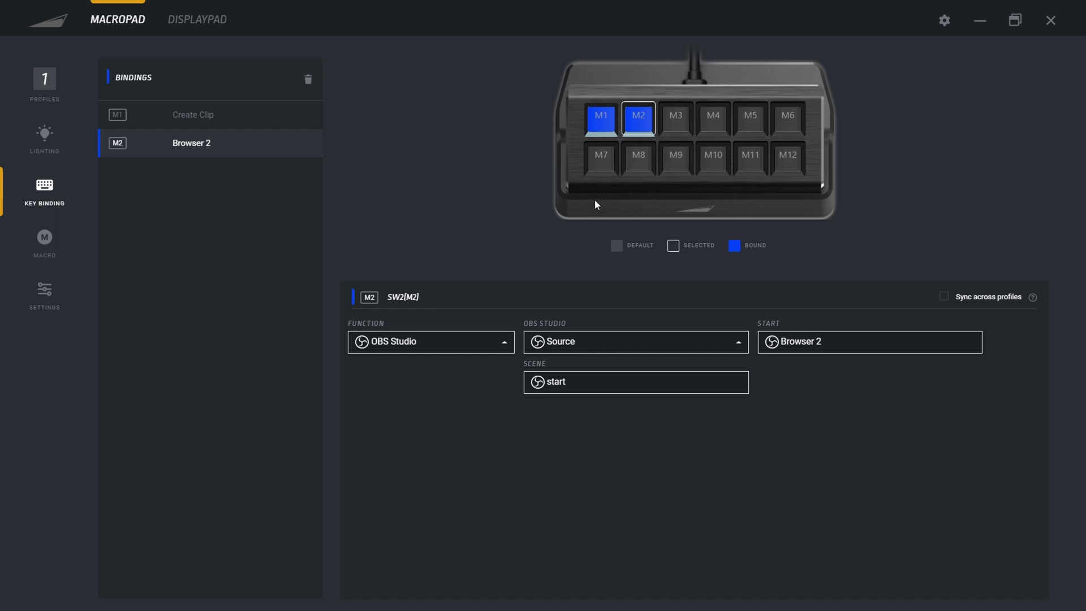
left_click(601, 160)
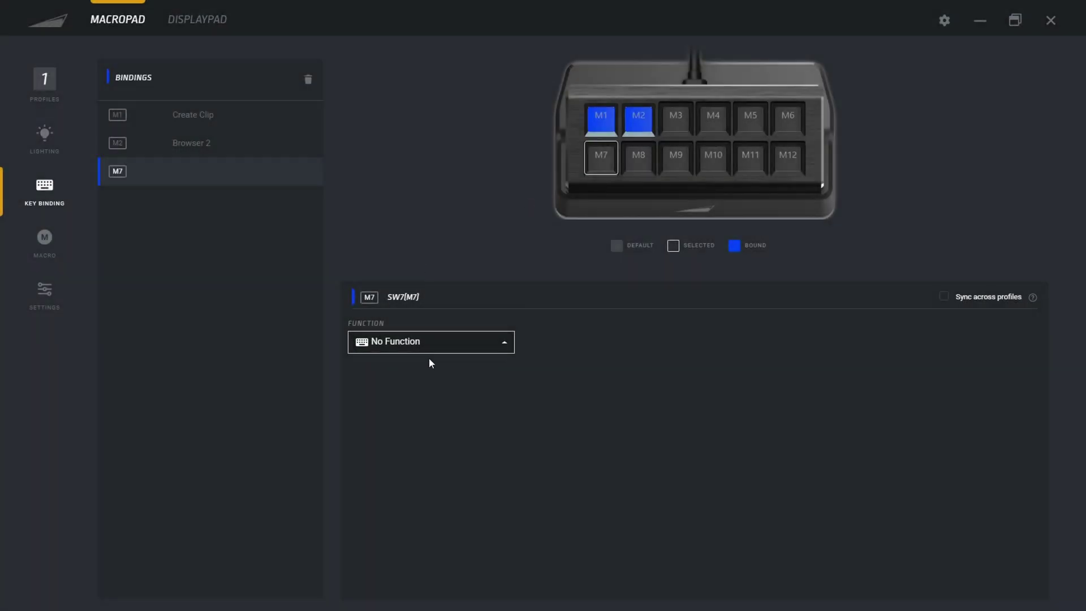
left_click(443, 345)
left_click(410, 207)
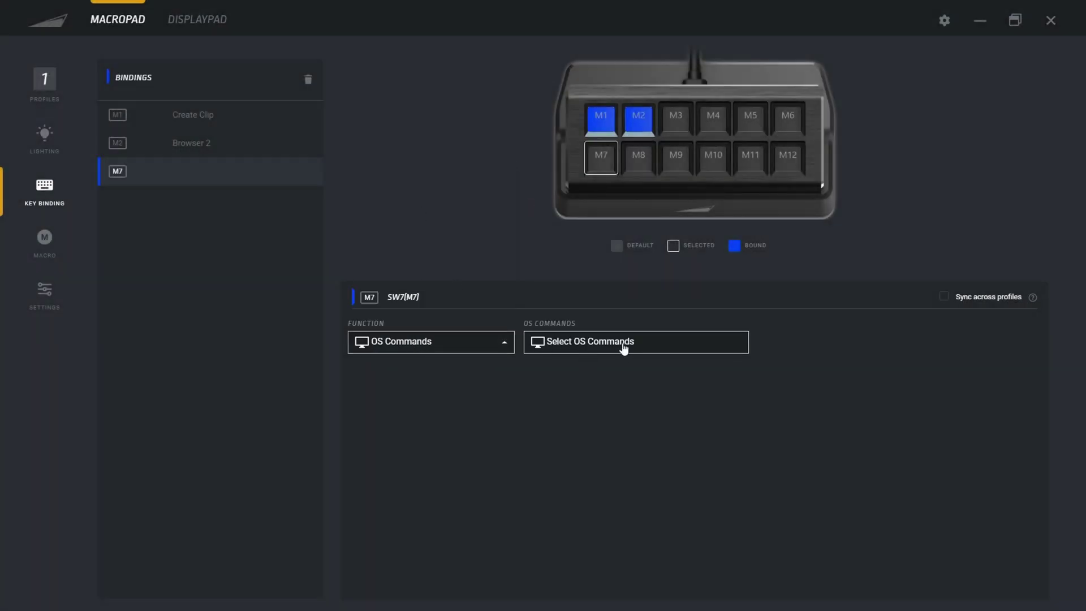
left_click(623, 348)
left_click(667, 421)
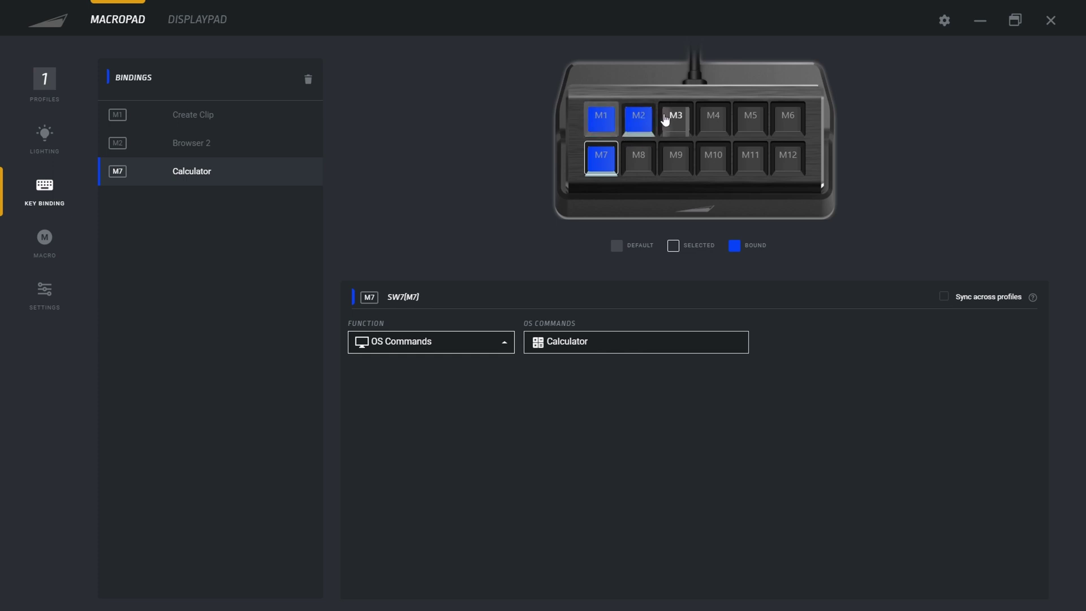
- Review the DisplayPad's profiles and the existing bindings of its M8, M9 and M10 keys
left_click(197, 20)
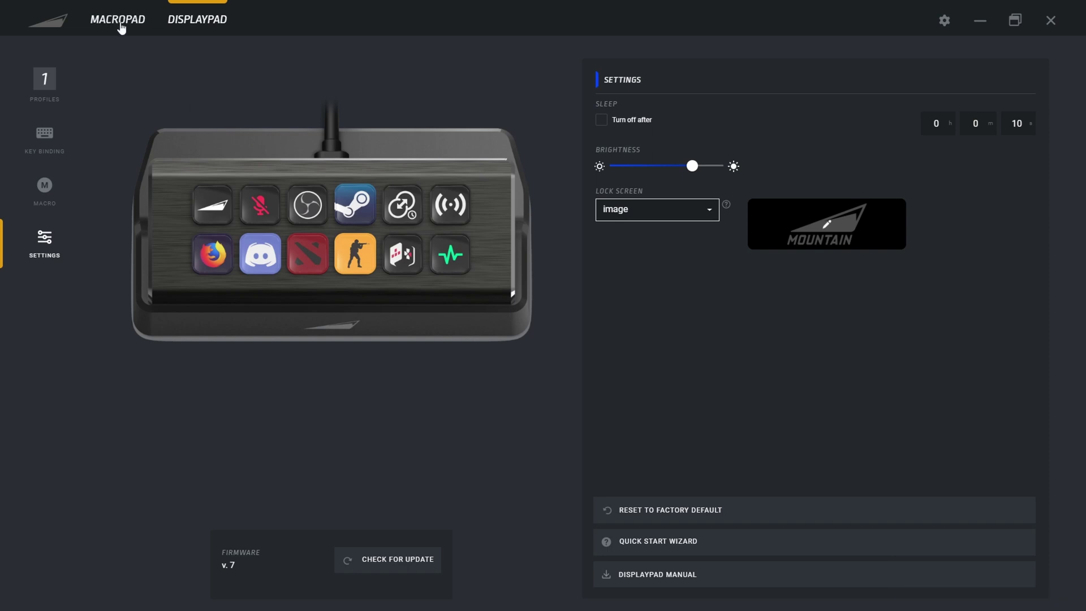
left_click(48, 93)
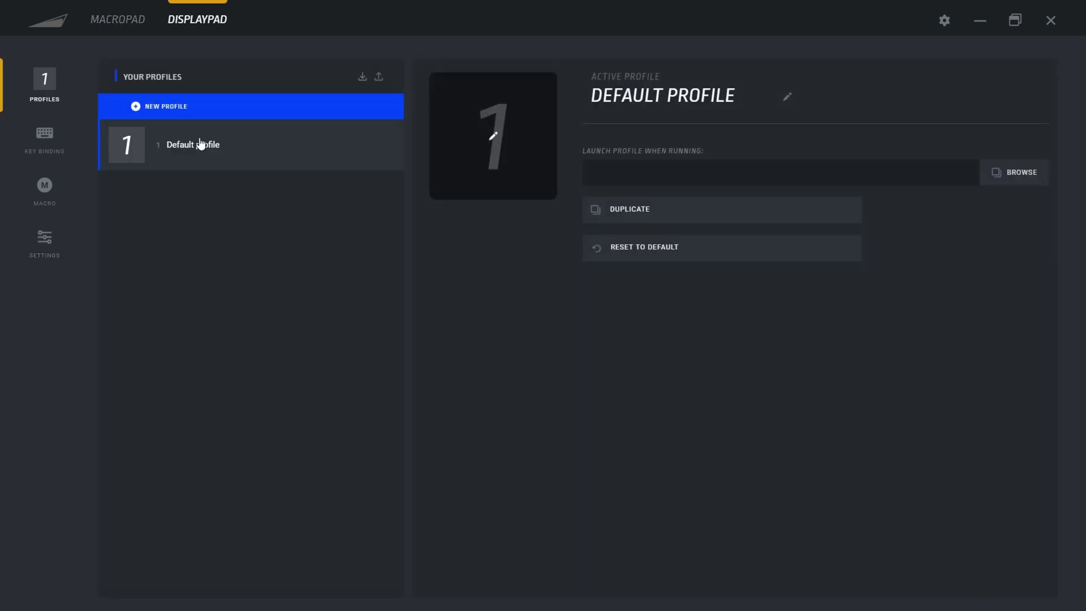
left_click(41, 148)
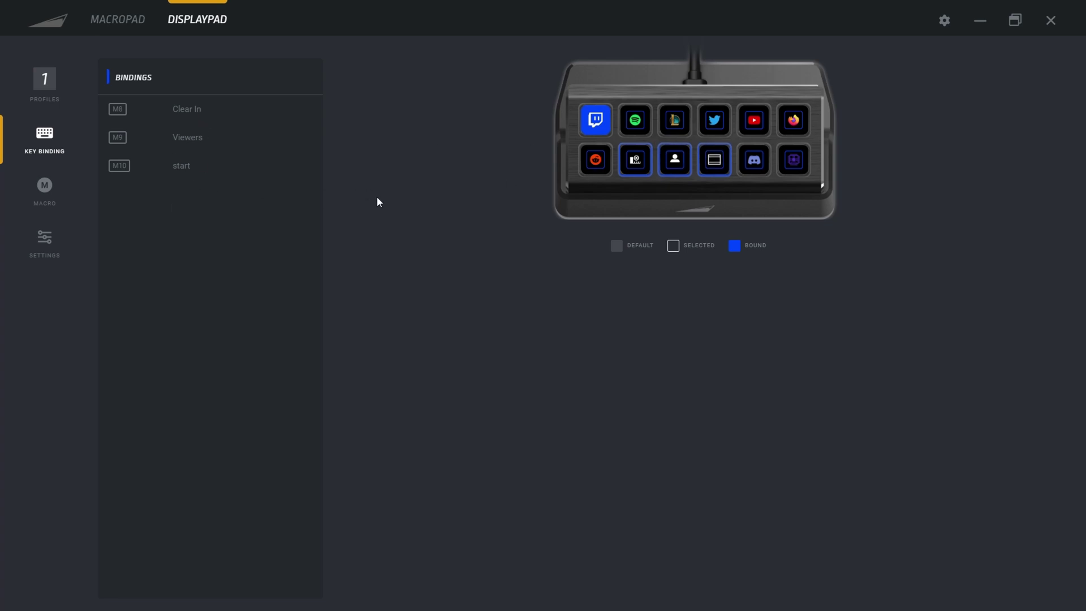
left_click(685, 174)
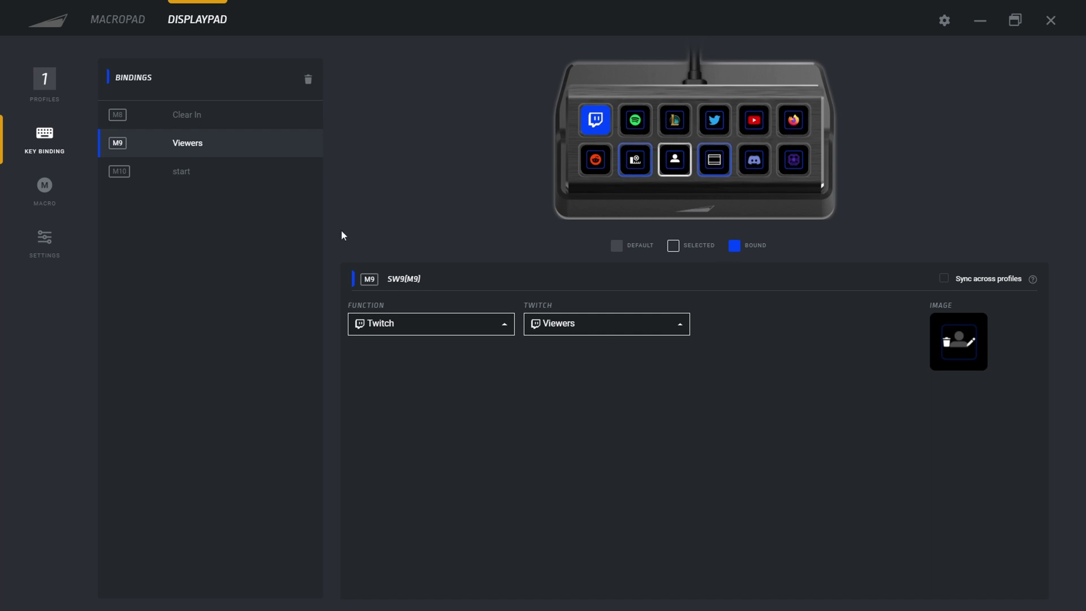
left_click(195, 173)
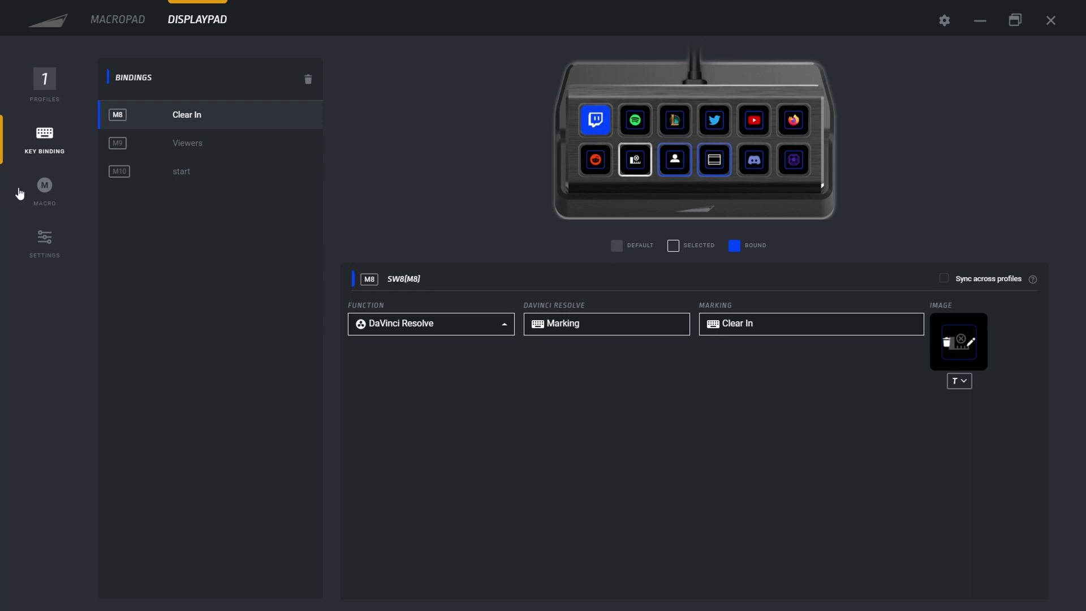
- Create a macro named TEST in the DisplayPad's macro library and open the device settings
left_click(49, 191)
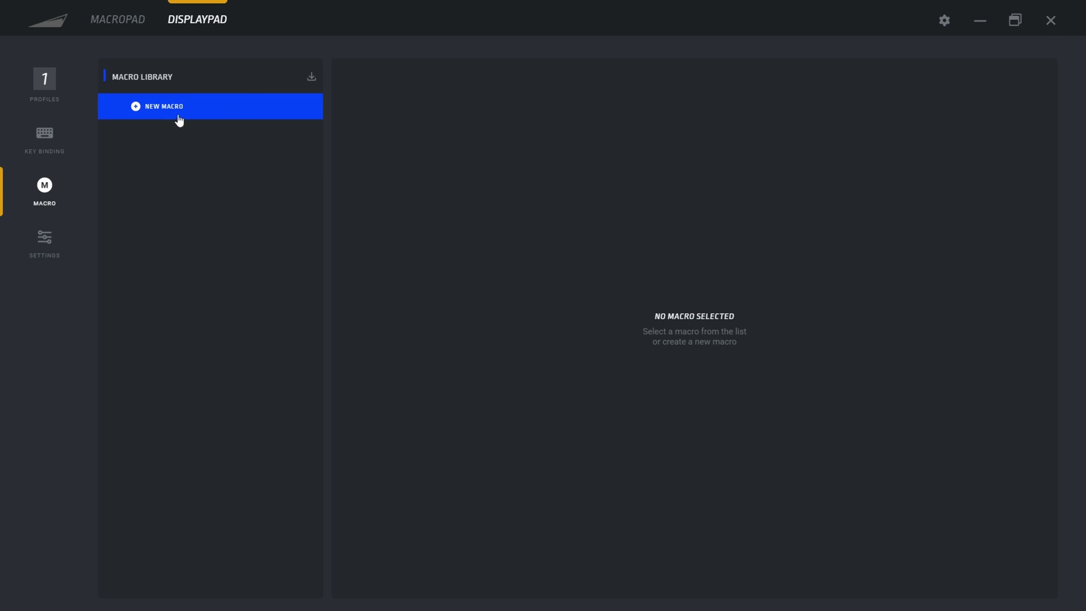
left_click(177, 112)
left_click(412, 79)
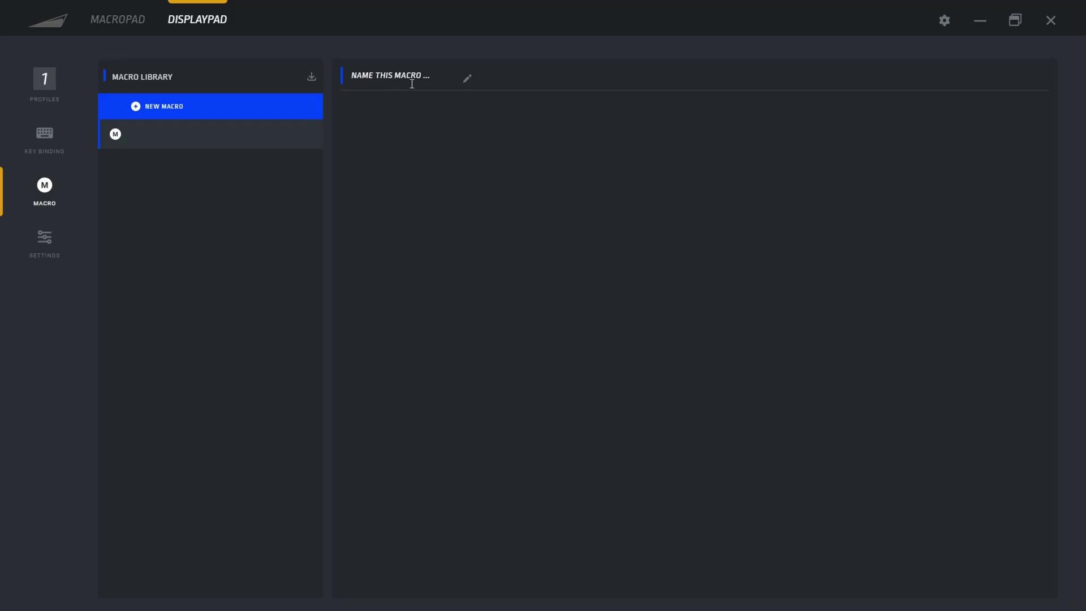
type("TEST")
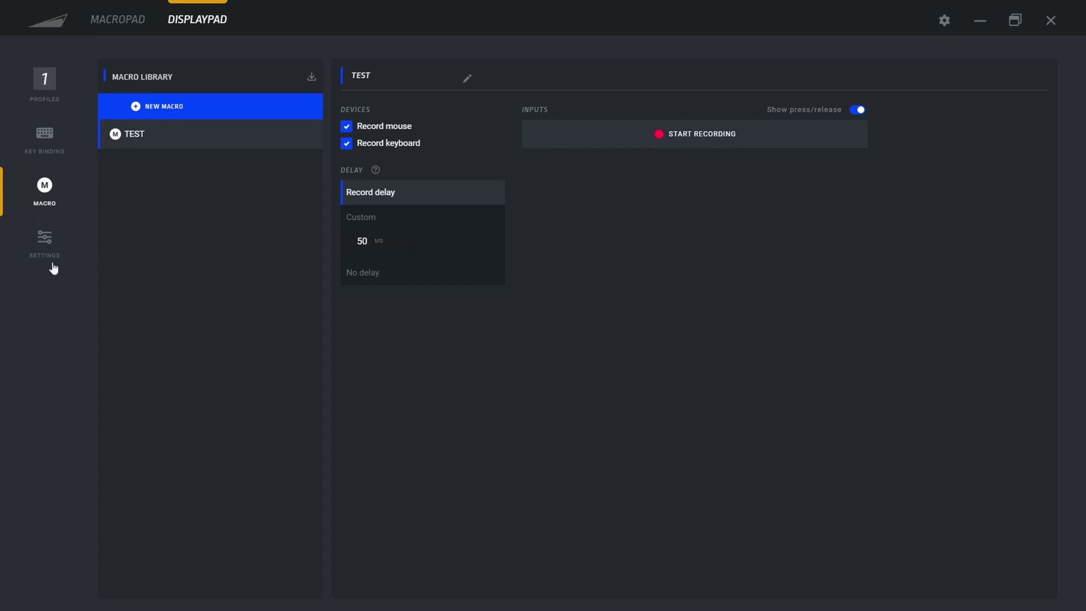
left_click(52, 242)
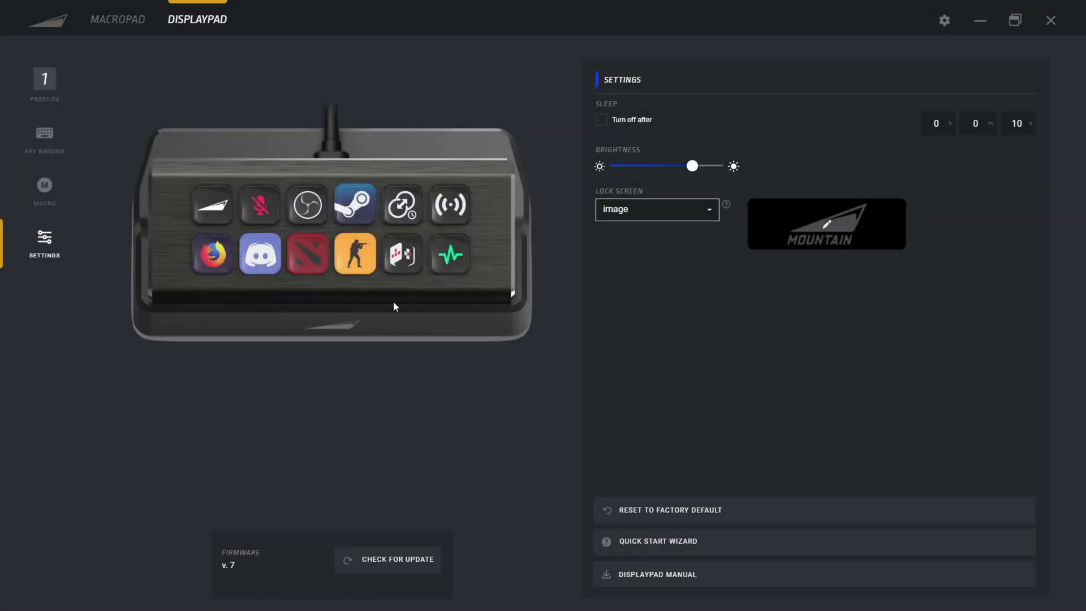